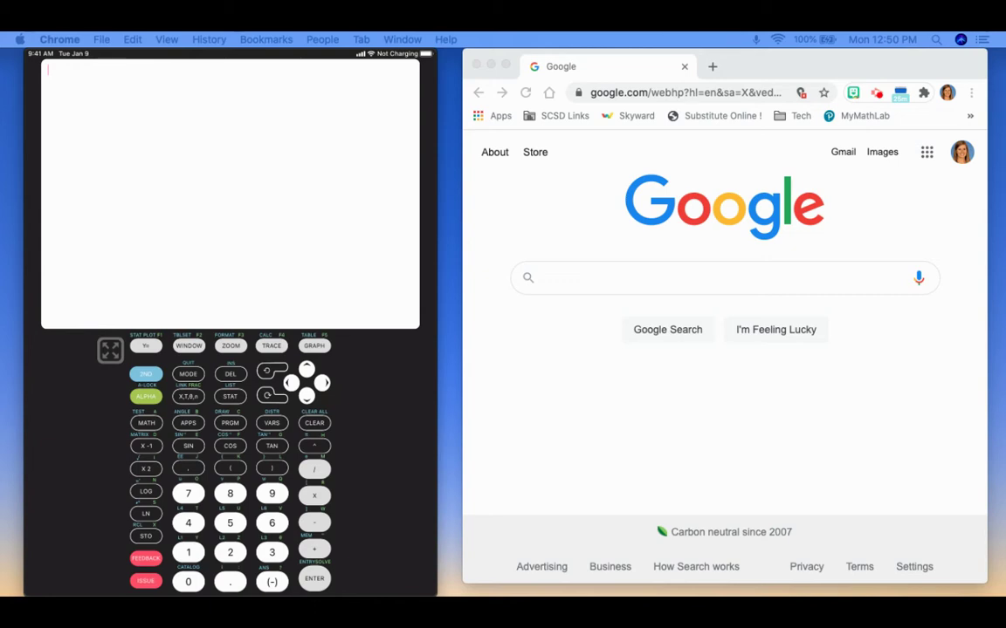
Go to the EDIT tab of the MATRIX menu and choose 1: [A]
{"action": "mouse_move", "coordinate": [145, 388]}
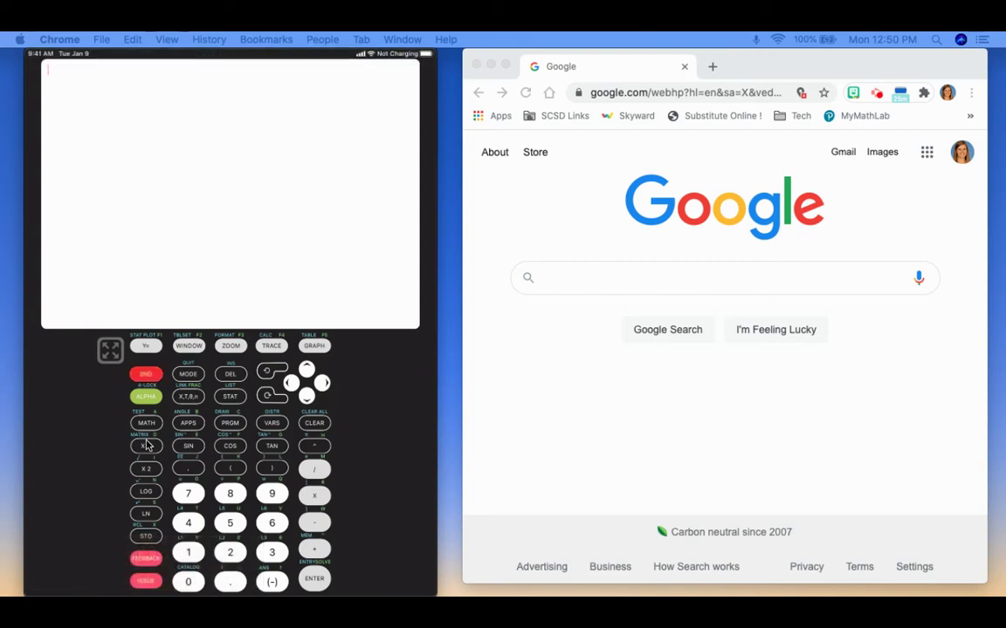
{"action": "left_click", "coordinate": [147, 446]}
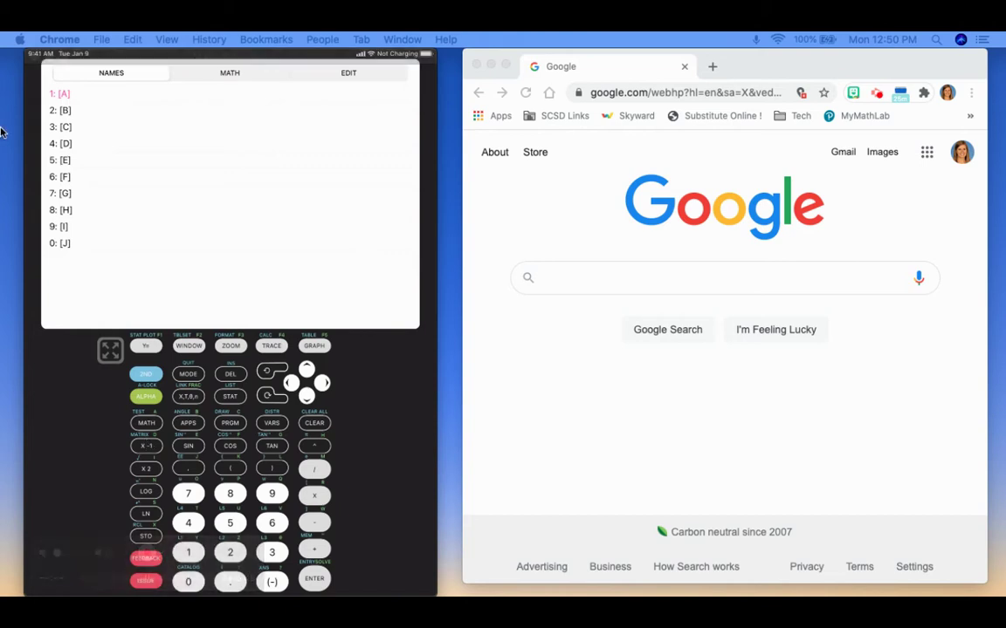
{"action": "left_click", "coordinate": [344, 75]}
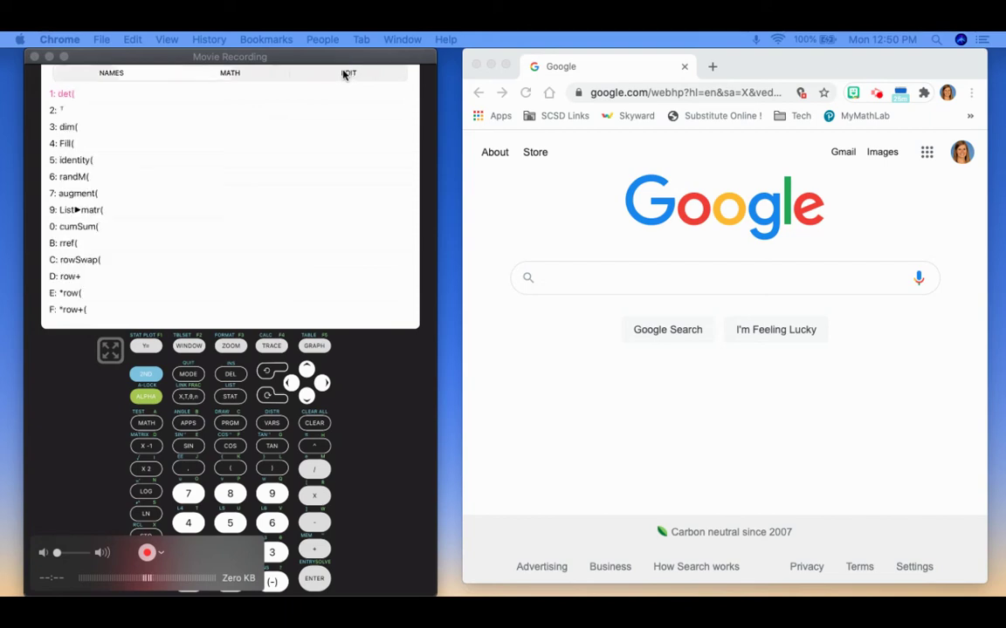
{"action": "key", "text": "Return"}
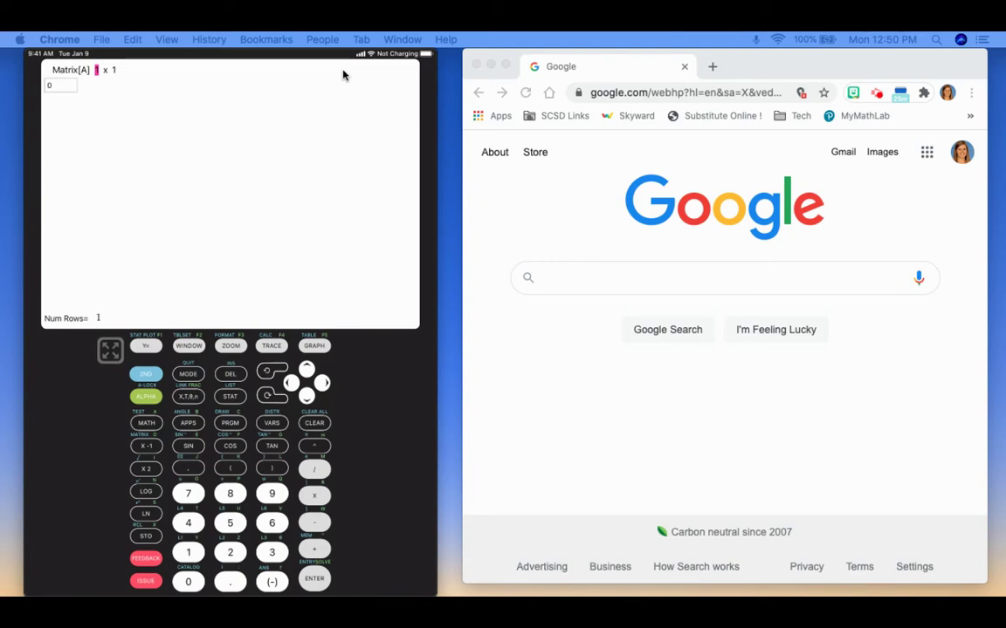
Set matrix [A] dimensions to 3 rows by 3 columns
{"action": "type", "text": "3"}
{"action": "key", "text": "Return"}
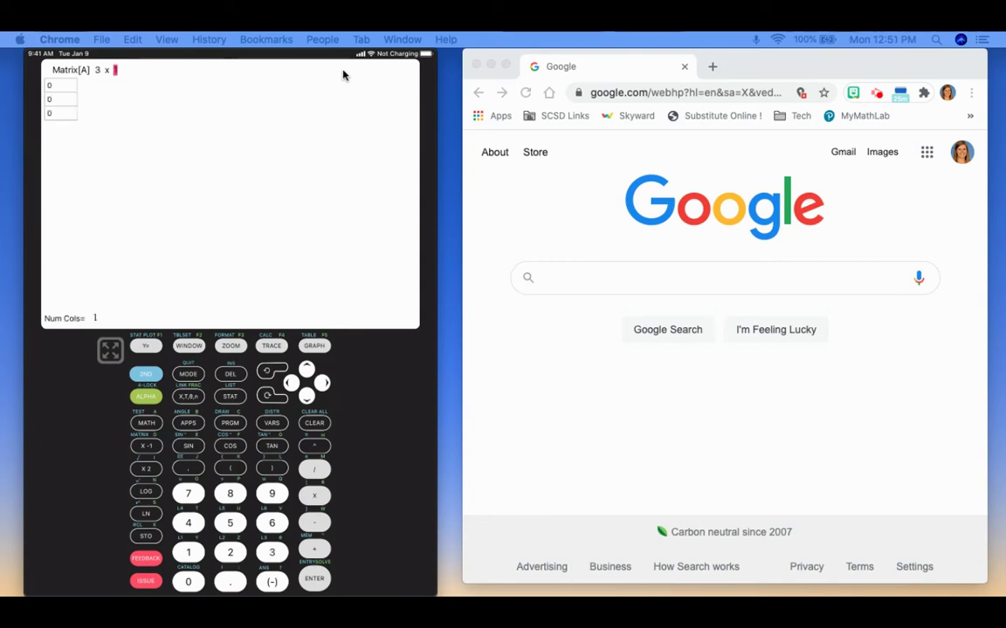
{"action": "type", "text": "3"}
{"action": "key", "text": "Return"}
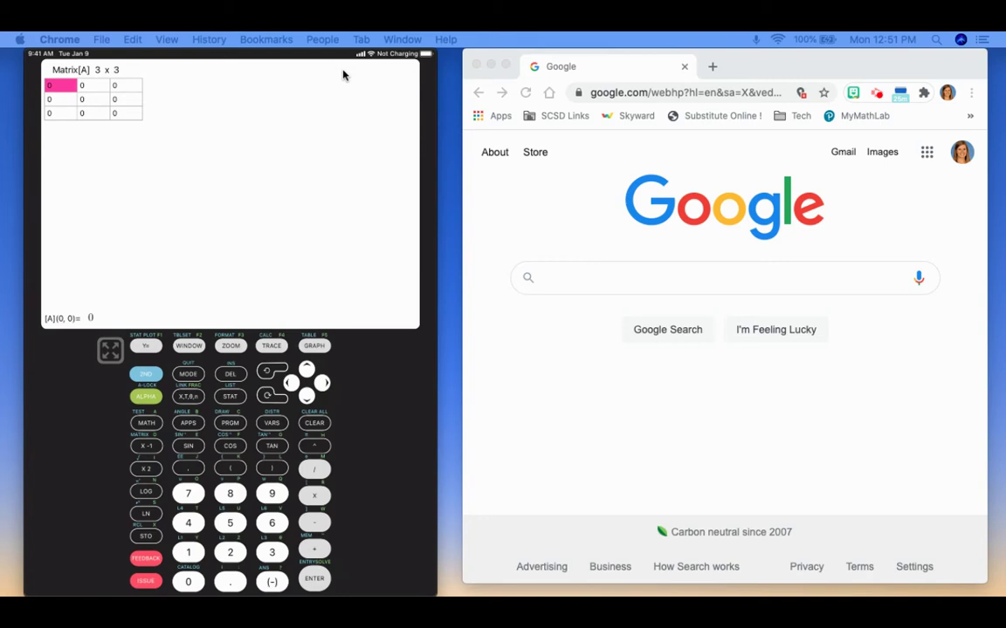
Enter row 1 of matrix [A]: 9, -1, 2
{"action": "type", "text": "9"}
{"action": "key", "text": "Return"}
{"action": "type", "text": "-1"}
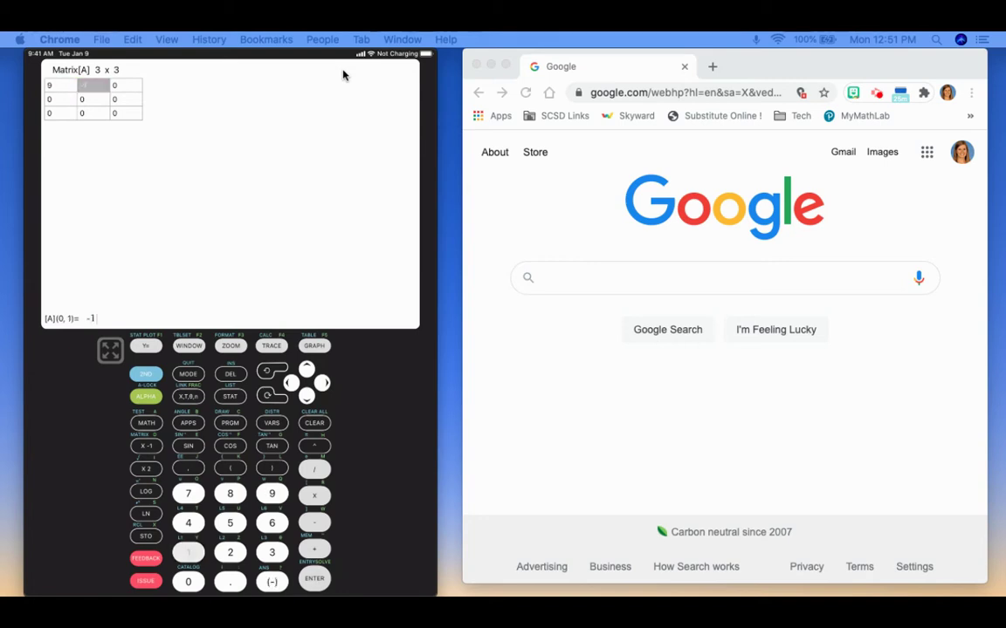
{"action": "key", "text": "Return"}
{"action": "type", "text": "2"}
{"action": "key", "text": "Return"}
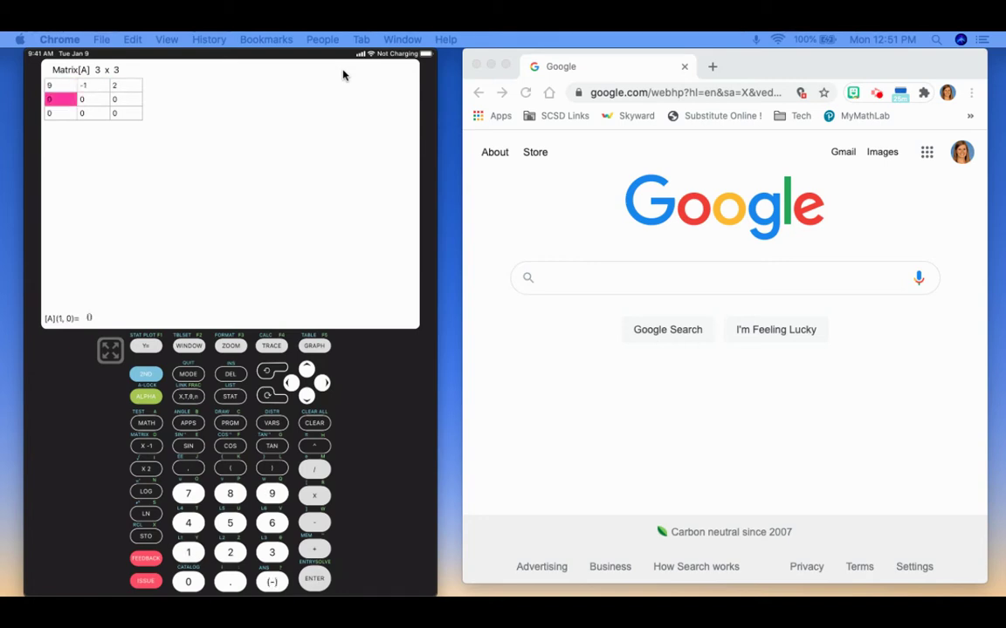
Enter row 2 of matrix [A]: 5, 3, 6
{"action": "type", "text": "5"}
{"action": "key", "text": "Return"}
{"action": "type", "text": "3"}
{"action": "key", "text": "Return"}
{"action": "type", "text": "6"}
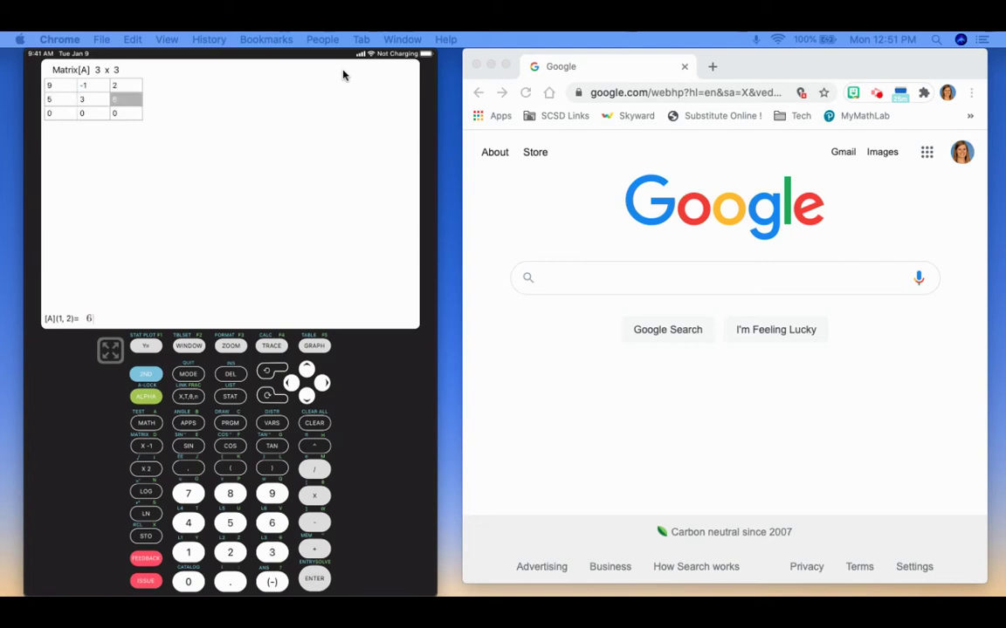
{"action": "key", "text": "Return"}
Enter row 3 of matrix [A]: 8, 1, 2
{"action": "type", "text": "8"}
{"action": "key", "text": "Return"}
{"action": "type", "text": "1"}
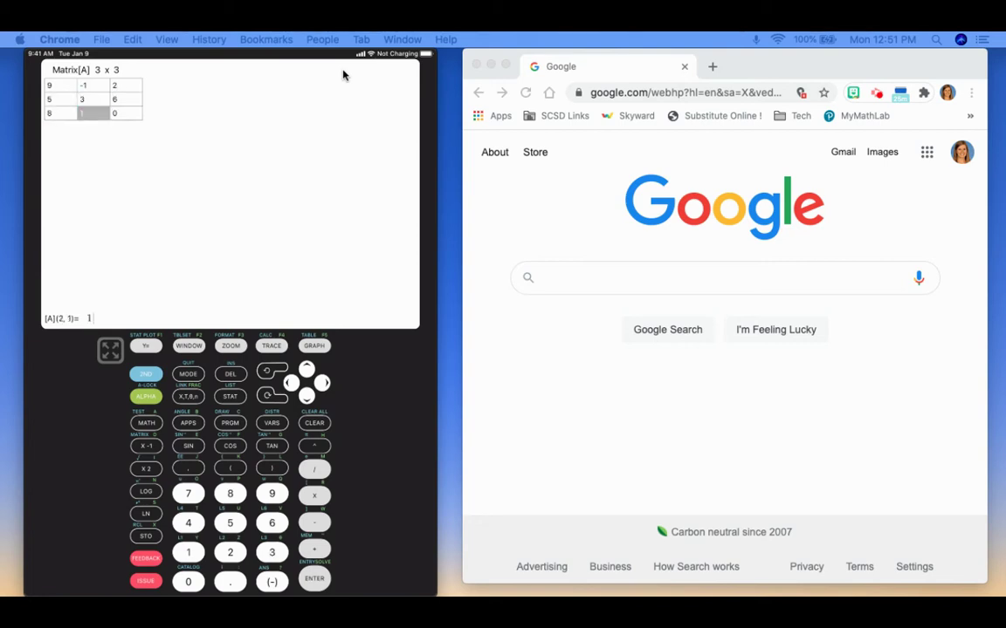
{"action": "key", "text": "Return"}
{"action": "type", "text": "2"}
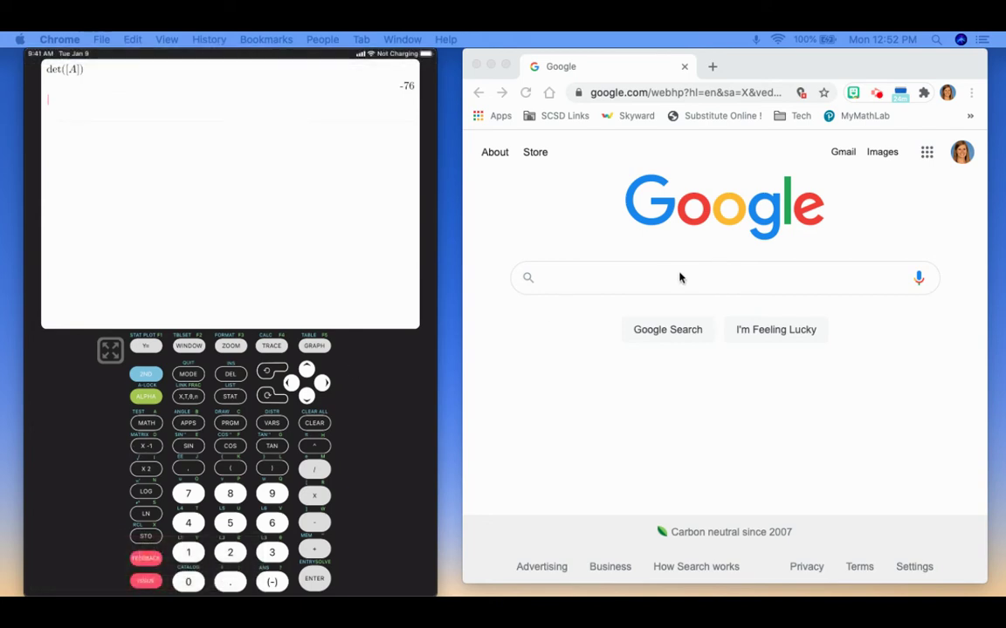
Start a new web search in the browser
{"action": "left_click", "coordinate": [645, 280]}
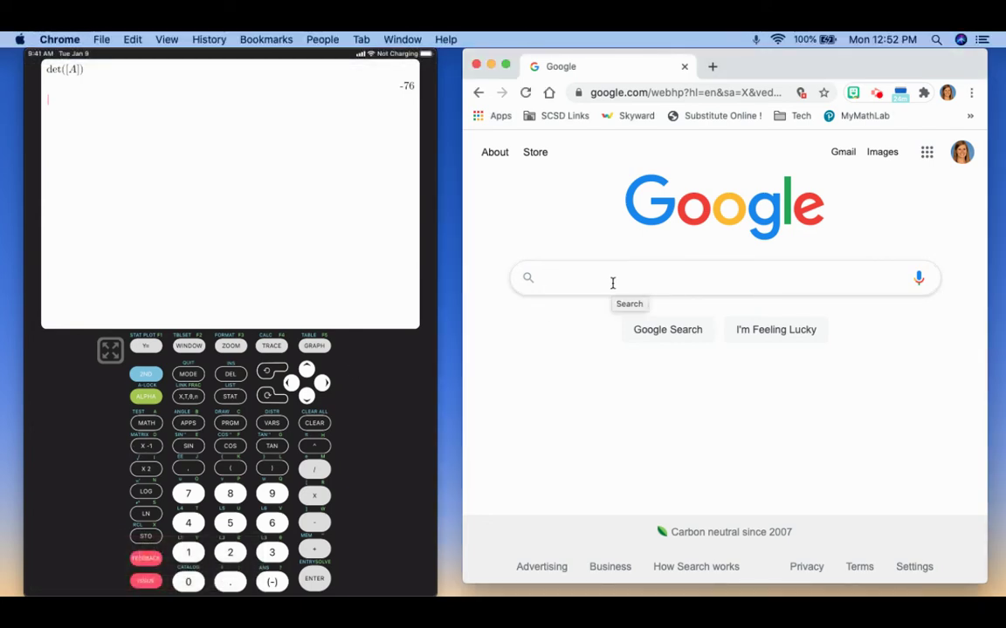
Search Google for 'desmos matrix' and open the 'Matrix Calculator - Desmos' result
{"action": "type", "text": "desmo"}
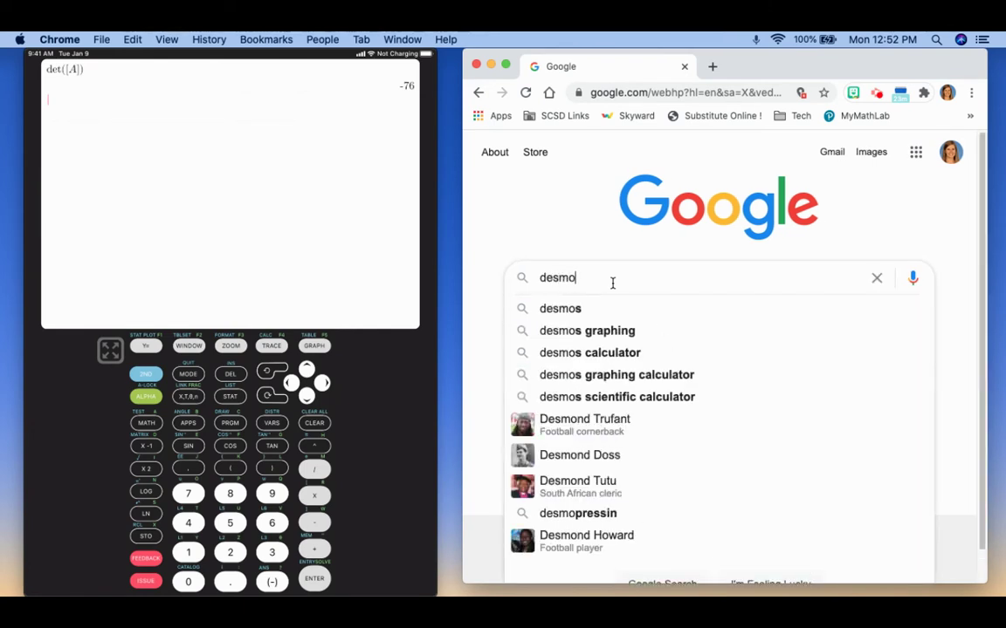
{"action": "type", "text": "s matrix"}
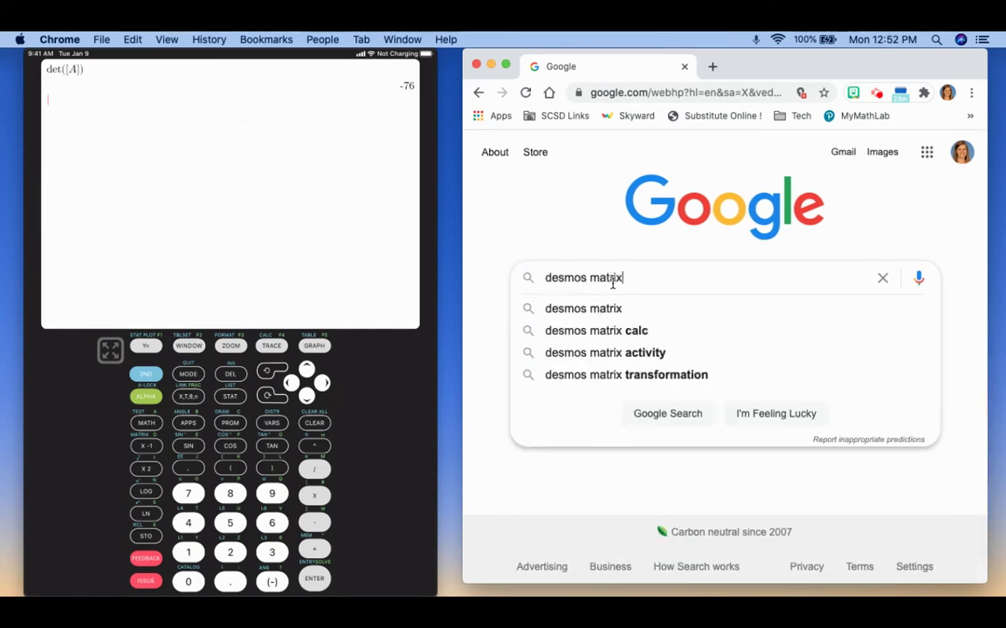
{"action": "key", "text": "Return"}
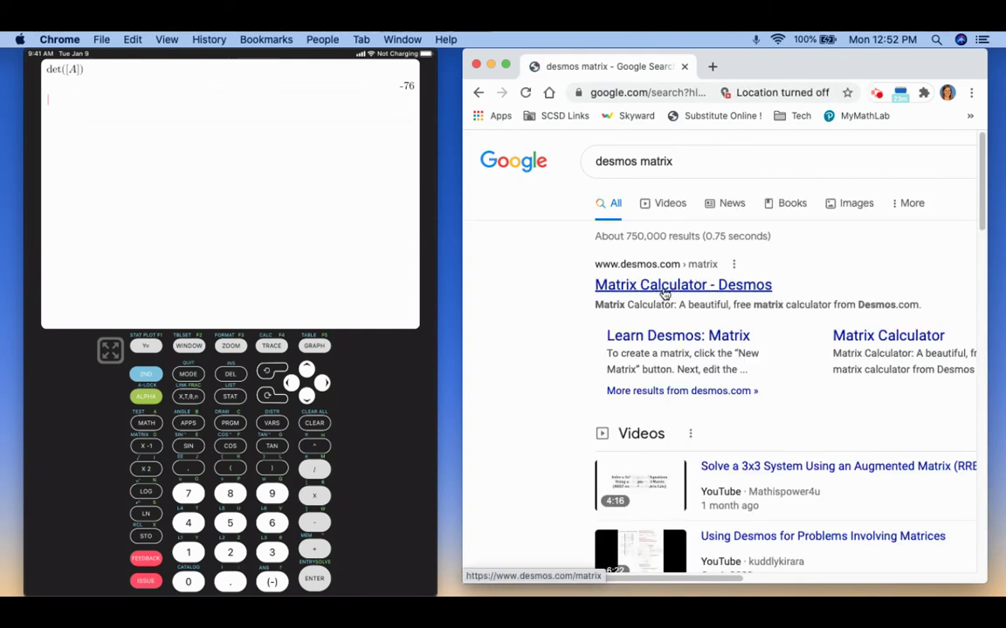
{"action": "left_click", "coordinate": [700, 288]}
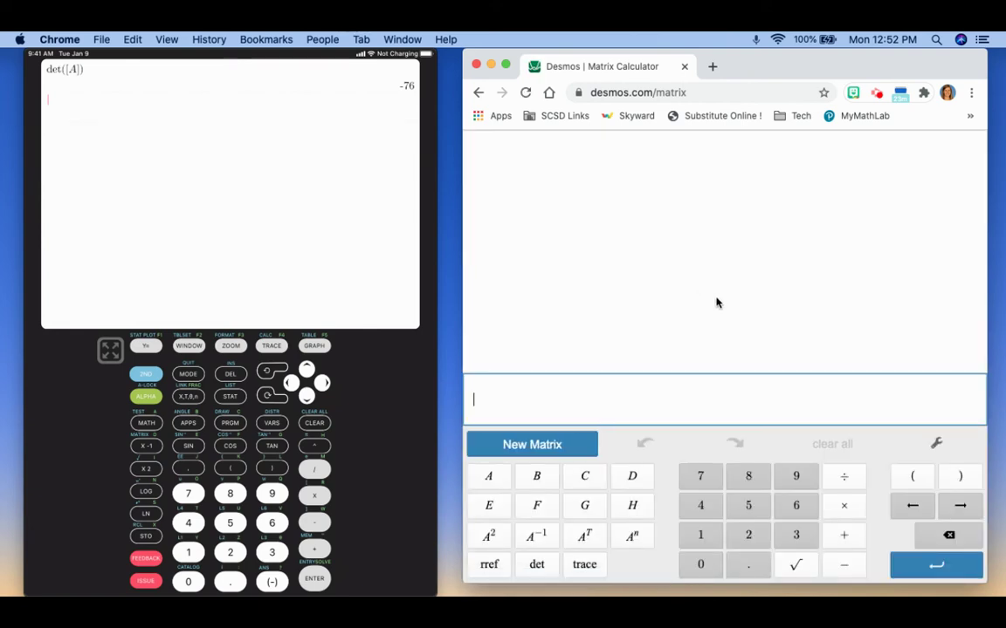
Add a new matrix A and enlarge it to 3 rows by 3 columns
{"action": "left_click", "coordinate": [590, 405]}
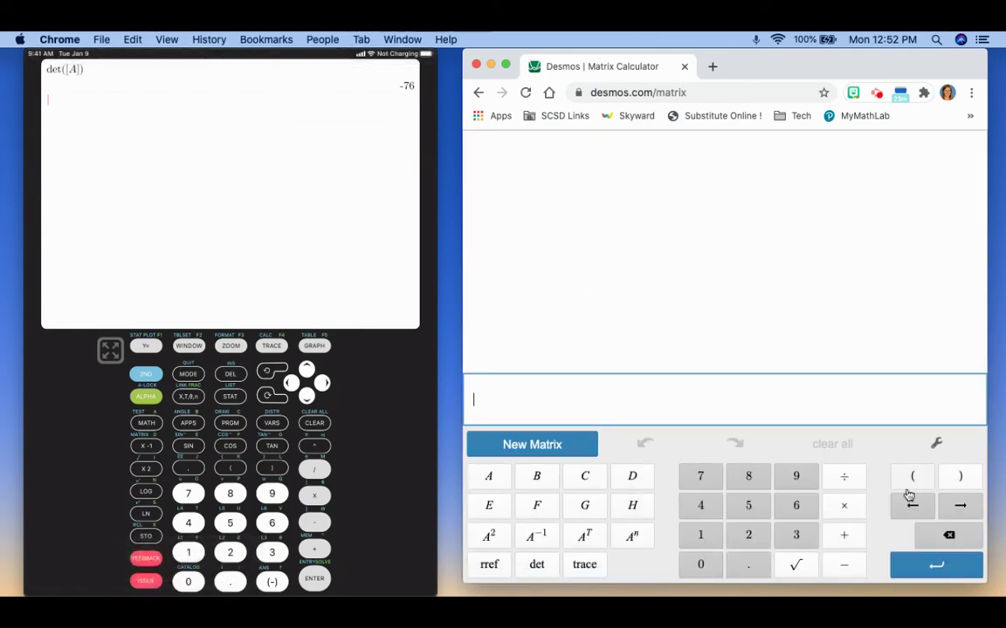
{"action": "left_click", "coordinate": [531, 446]}
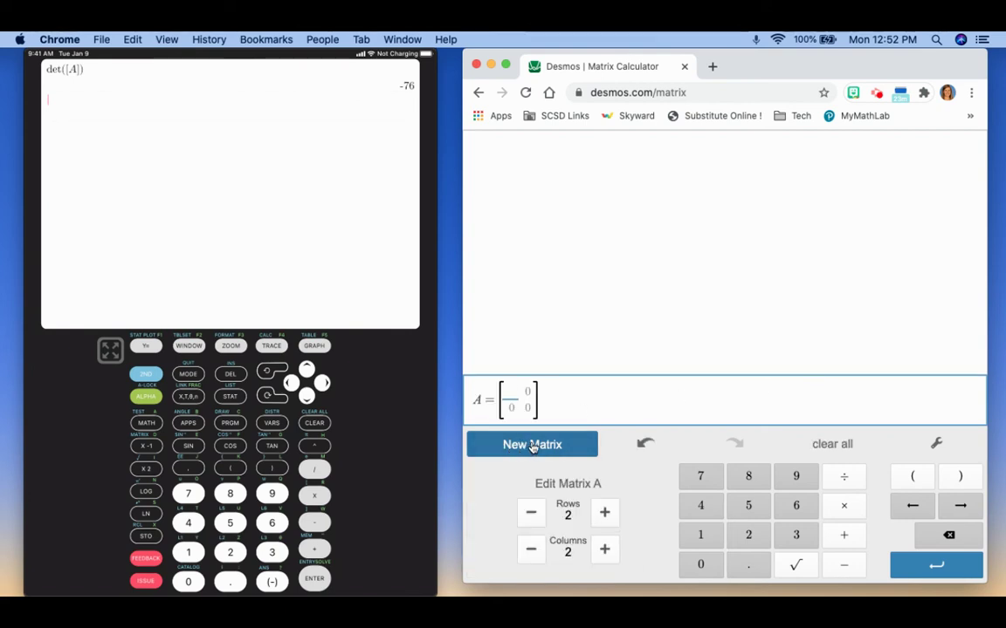
{"action": "left_click", "coordinate": [608, 513]}
{"action": "left_click", "coordinate": [603, 549]}
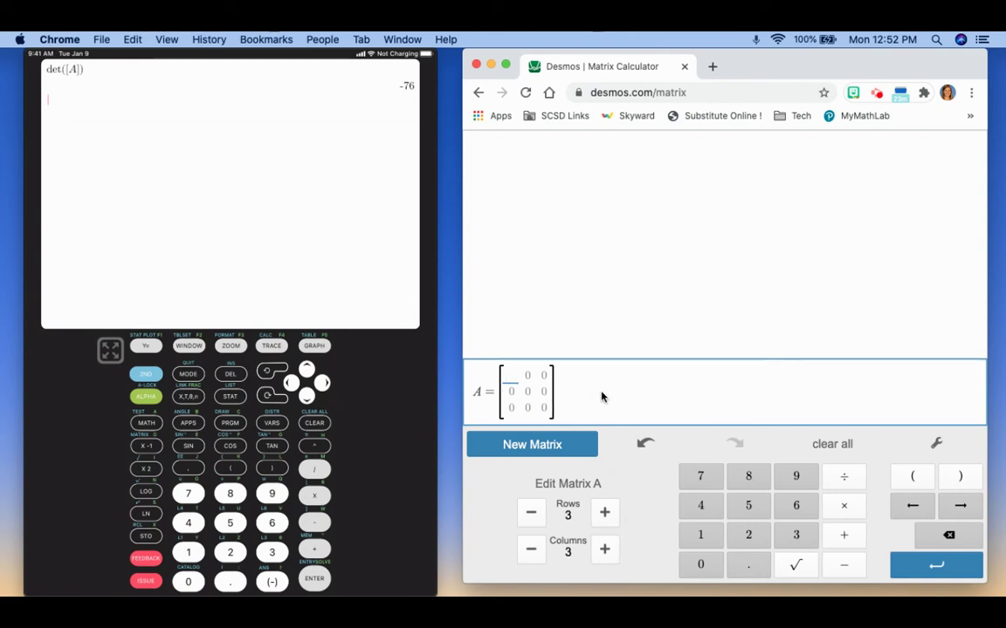
Remove the stray -6 line accidentally added below matrix A
{"action": "key", "text": "Return"}
{"action": "type", "text": "-6"}
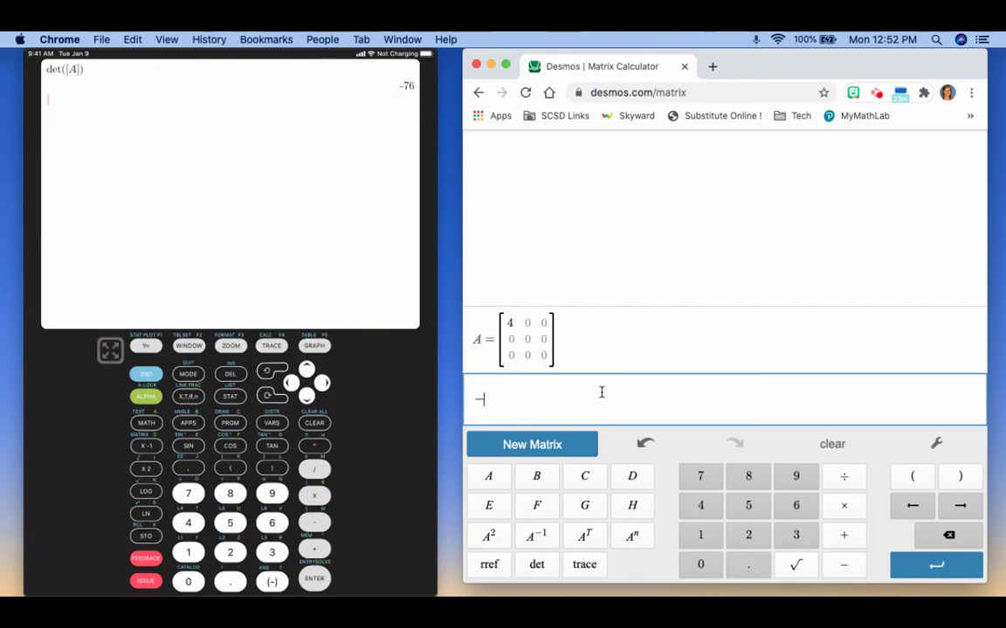
{"action": "key", "text": "Return"}
{"action": "key", "text": "BackSpace"}
{"action": "key", "text": "BackSpace"}
{"action": "key", "text": "BackSpace"}
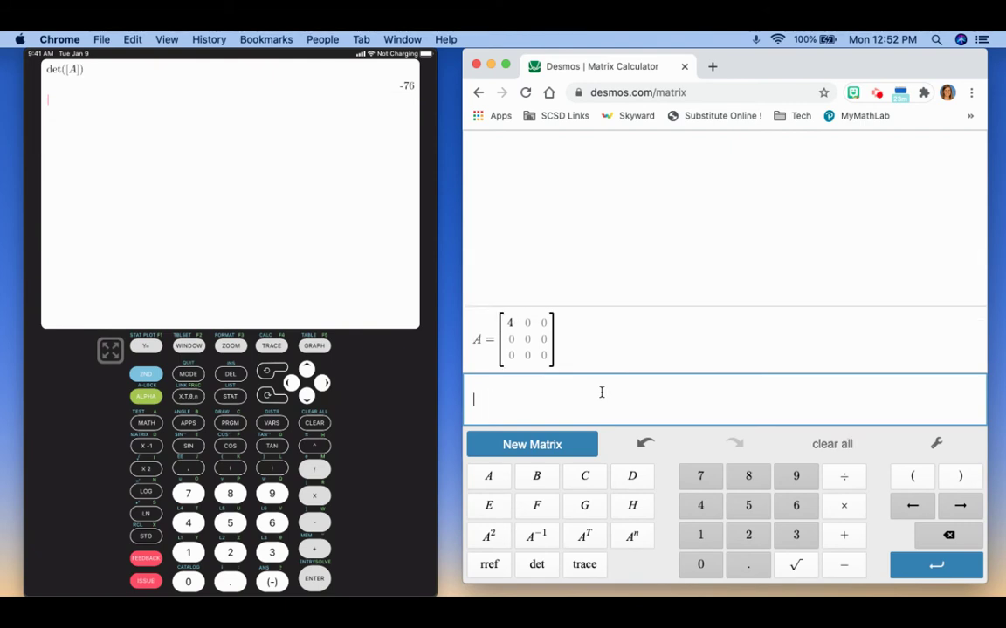
Fill matrix A's row 1 with -6, 7 and row 2 with 2, 4, 1
{"action": "left_click", "coordinate": [526, 323]}
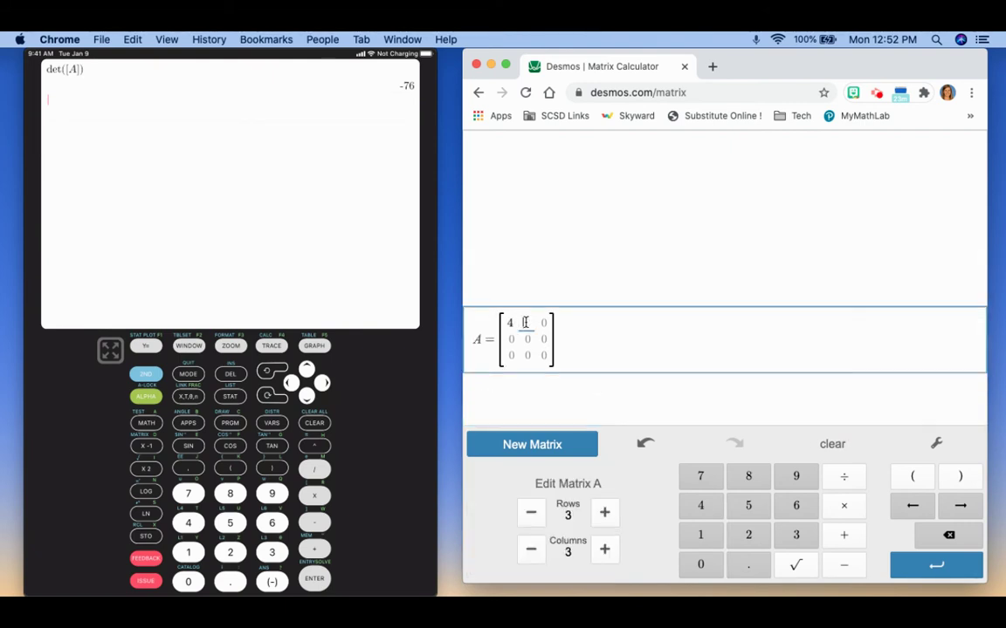
{"action": "type", "text": "-6"}
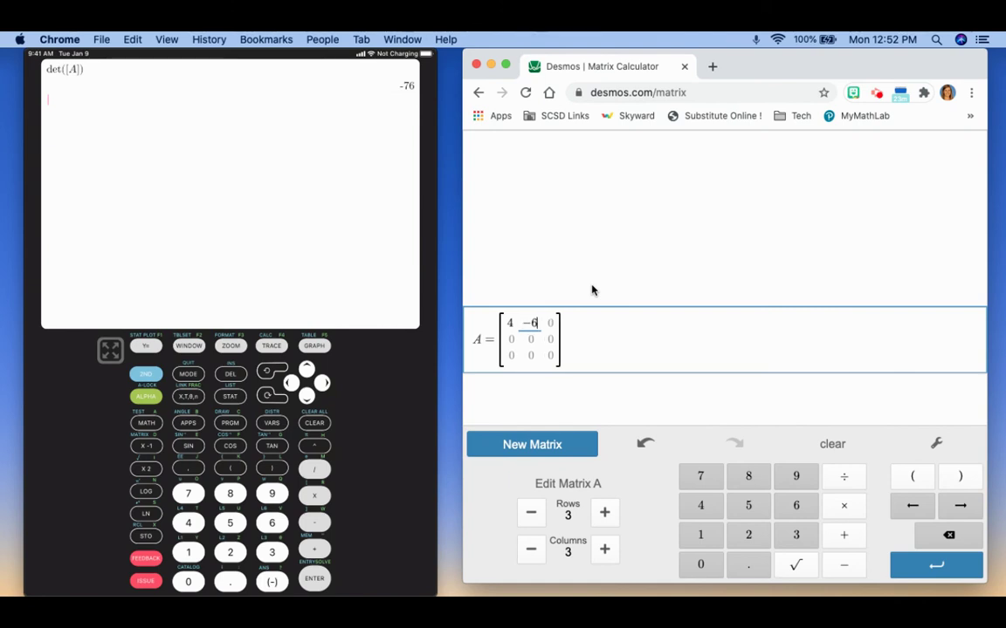
{"action": "key", "text": "Tab"}
{"action": "type", "text": "7"}
{"action": "key", "text": "Tab"}
{"action": "type", "text": "2"}
{"action": "key", "text": "Tab"}
{"action": "type", "text": "4"}
{"action": "key", "text": "Tab"}
{"action": "type", "text": "1"}
Enter 9 and -1 in row 3 of matrix A
{"action": "key", "text": "Tab"}
{"action": "type", "text": "9"}
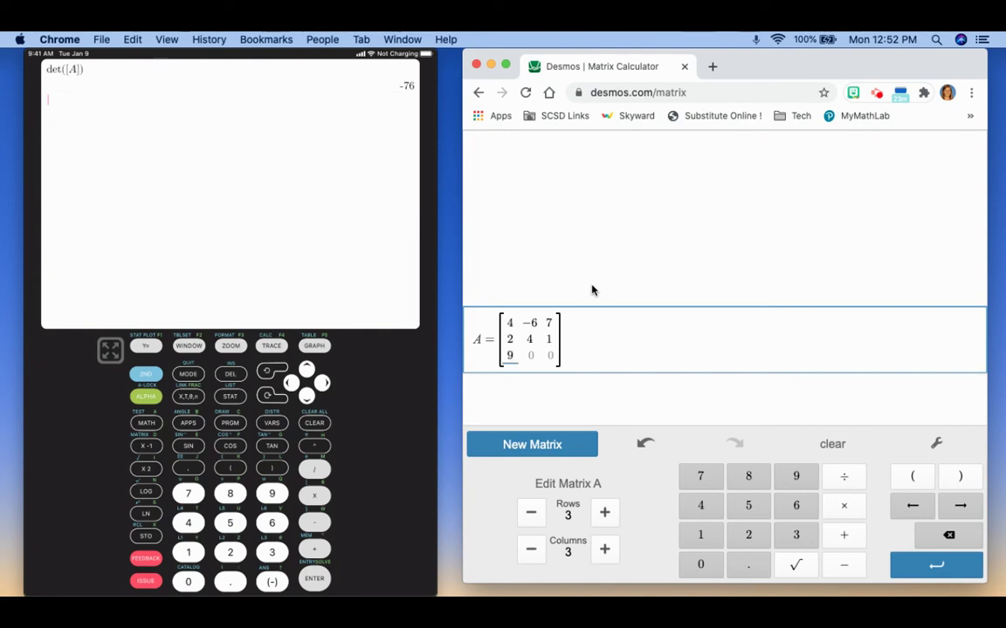
{"action": "key", "text": "Tab"}
{"action": "type", "text": "-1"}
{"action": "key", "text": "Tab"}
Enter 5 as matrix A's last entry, then evaluate det(A) to get -176
{"action": "type", "text": "5"}
{"action": "left_click", "coordinate": [667, 385]}
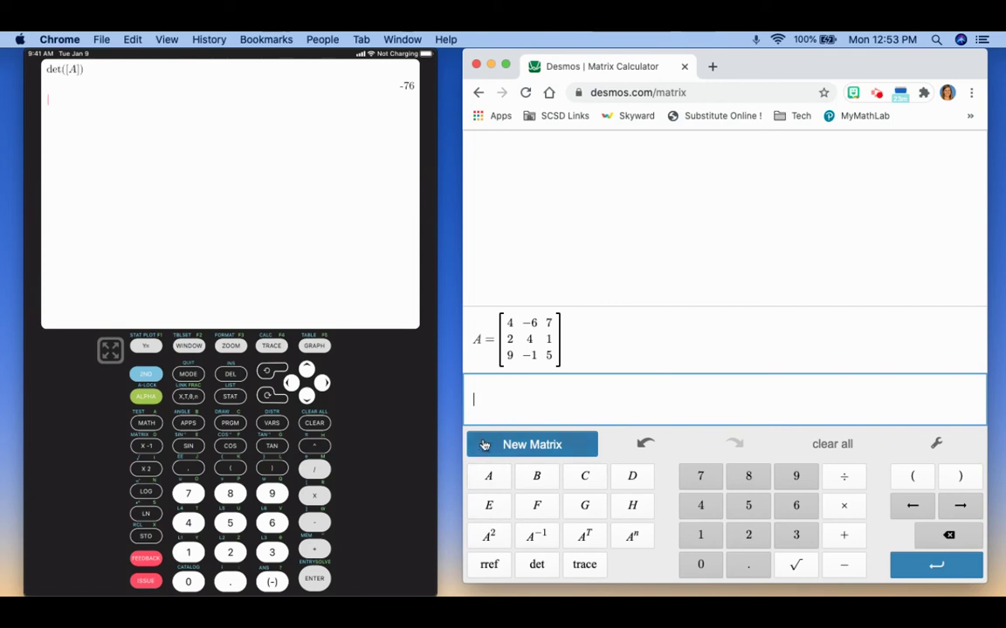
{"action": "left_click", "coordinate": [536, 565]}
{"action": "left_click", "coordinate": [491, 477]}
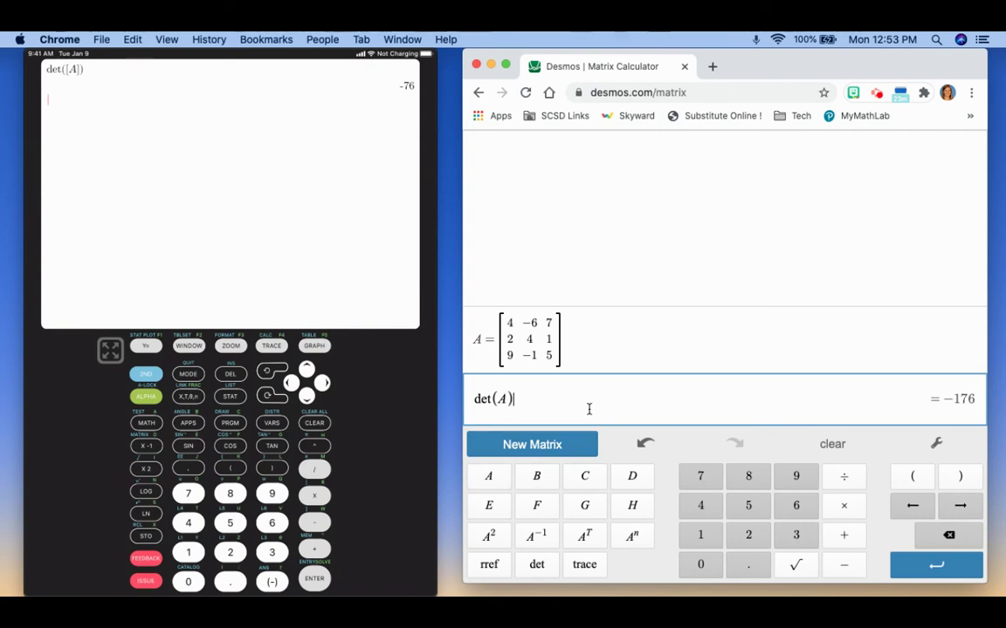
{"action": "key", "text": "Return"}
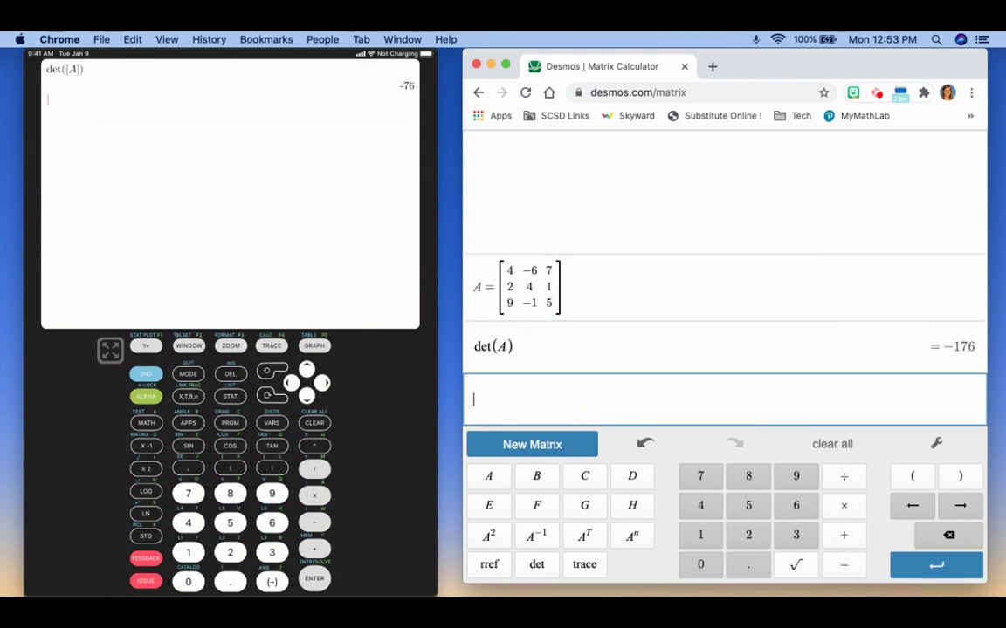